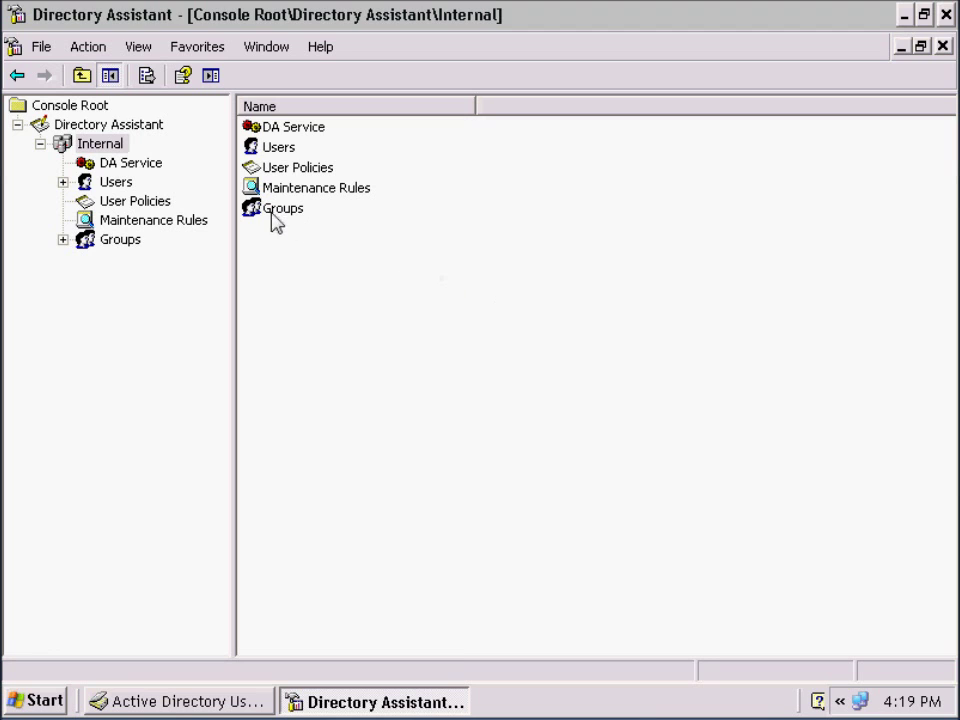
# Start a new policy under the Internal domain's User Policies and continue past the wizard's welcome page.
pyautogui.click(150, 203)
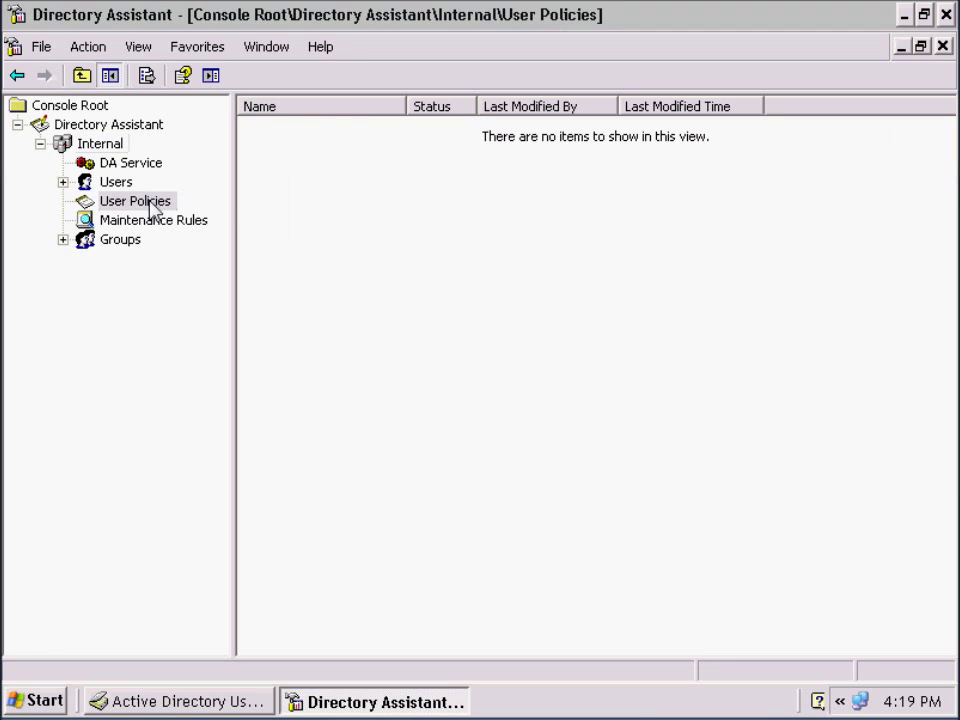
pyautogui.rightClick(283, 172)
pyautogui.moveTo(352, 190)
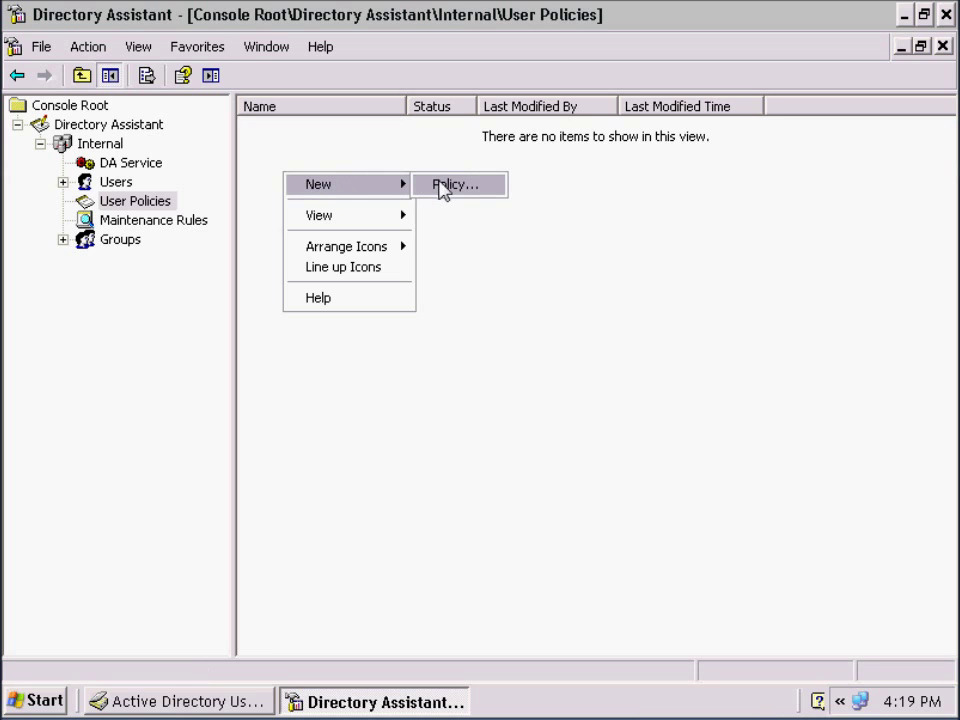
pyautogui.click(442, 186)
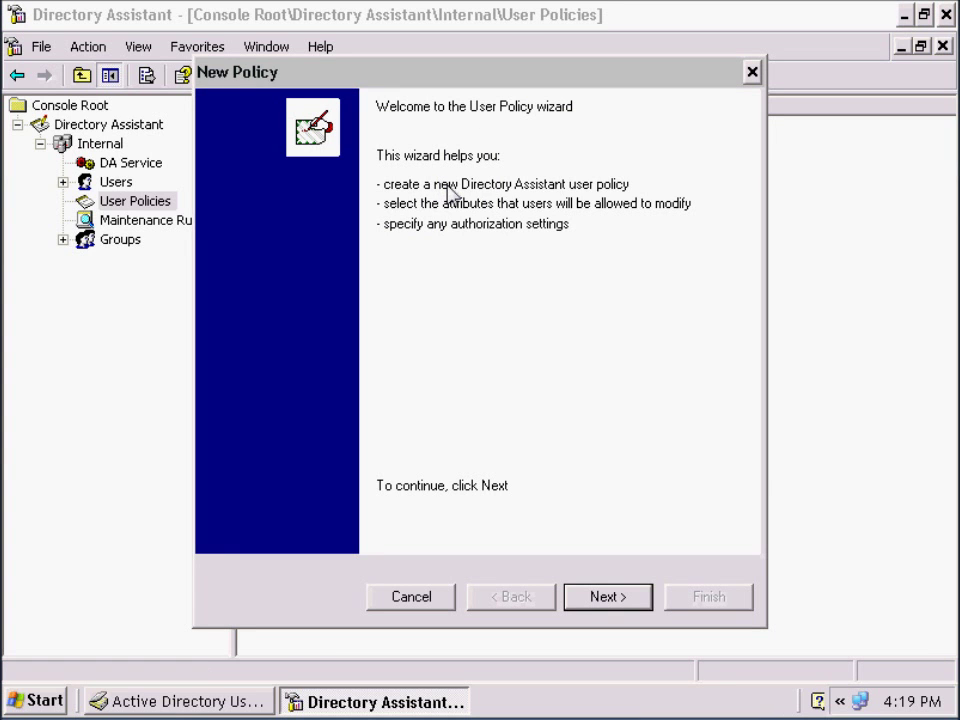
pyautogui.click(617, 600)
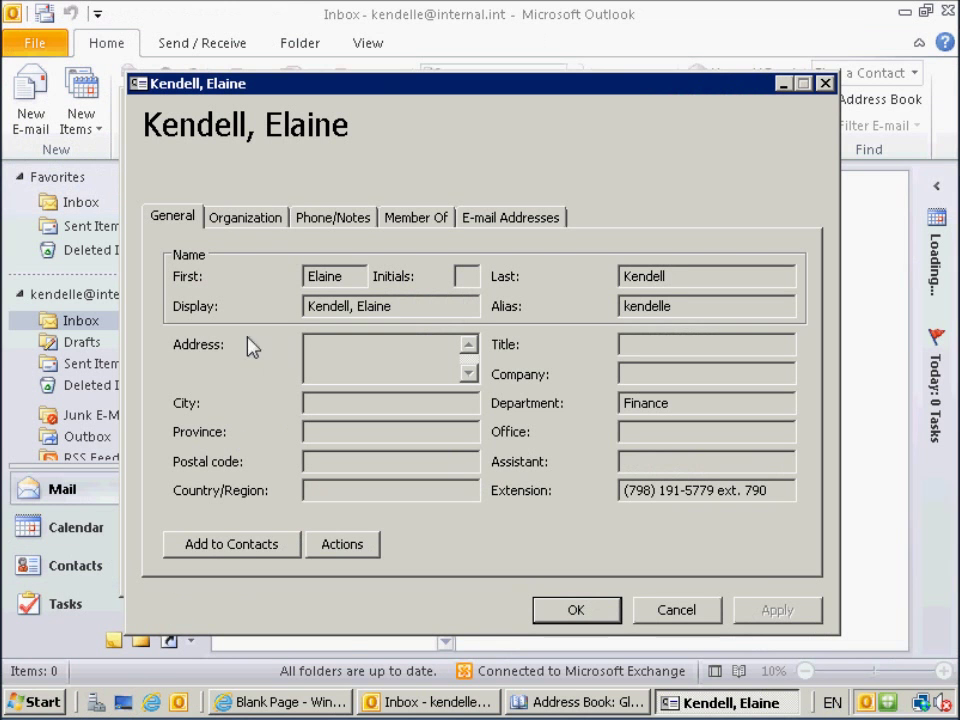
# Look through the Organization and Phone/Notes details of the contact's address book entry in Outlook.
pyautogui.click(253, 220)
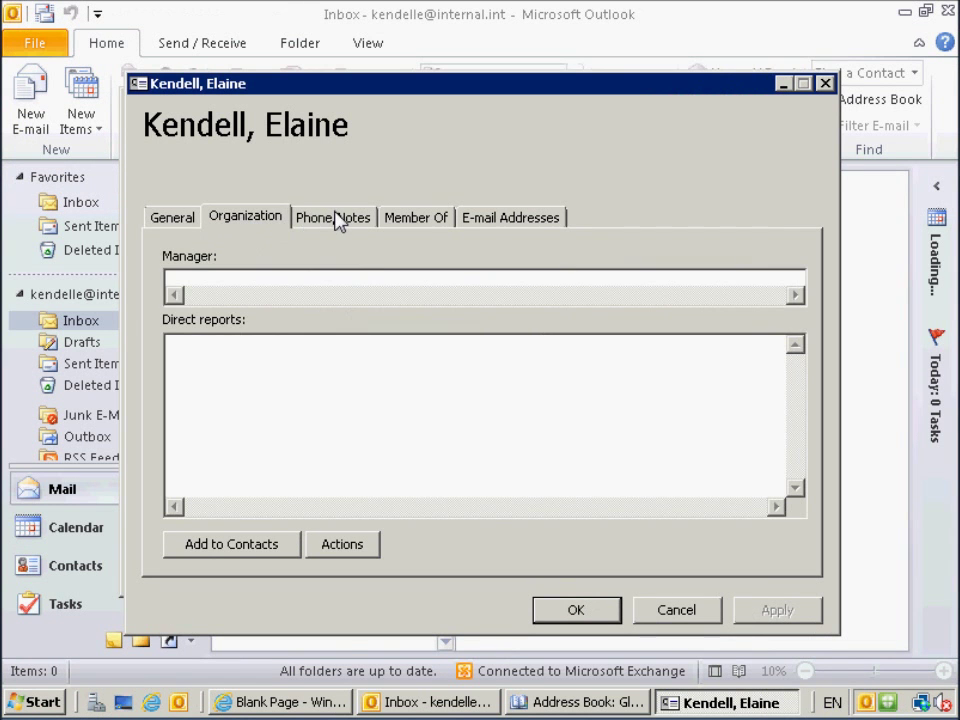
pyautogui.click(337, 220)
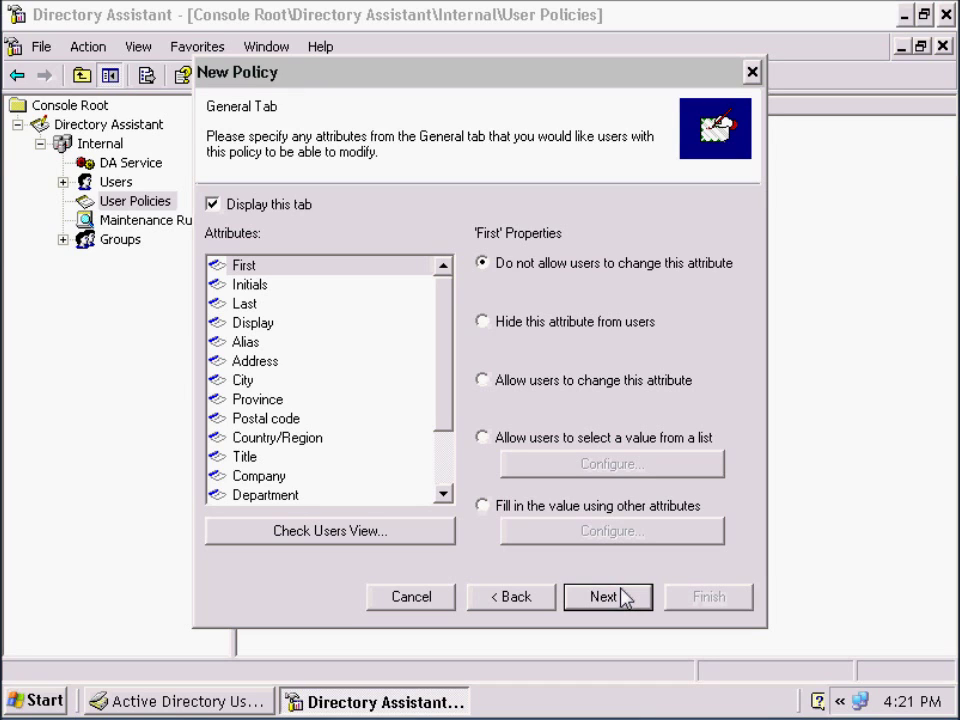
# Let users select the Department attribute's value from a list containing Sales, Finance and Accounting.
pyautogui.click(244, 498)
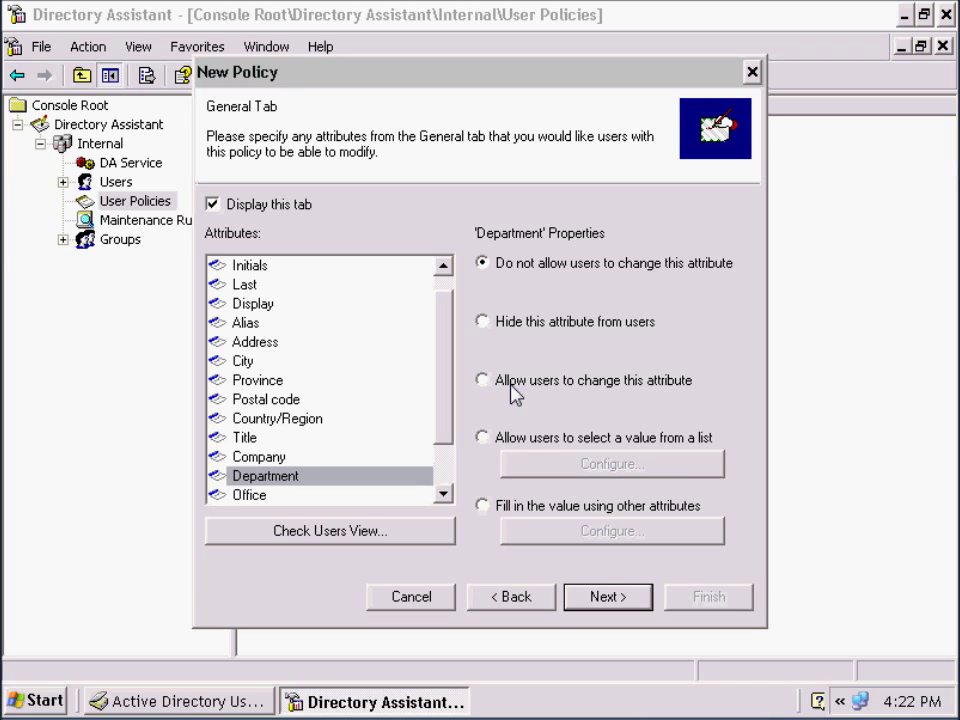
pyautogui.click(543, 442)
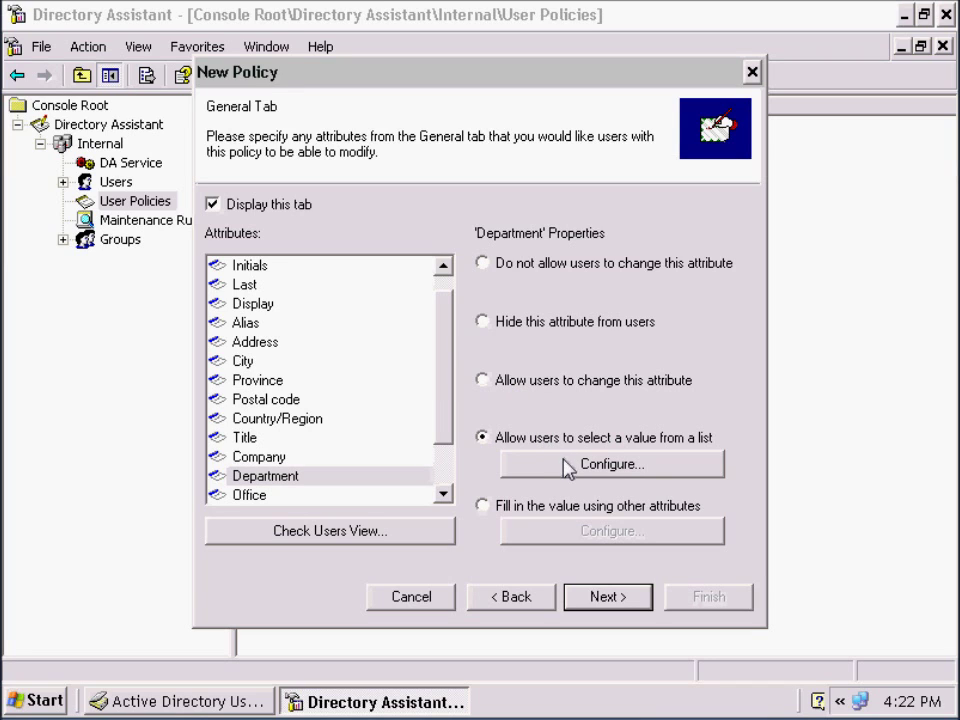
pyautogui.click(567, 465)
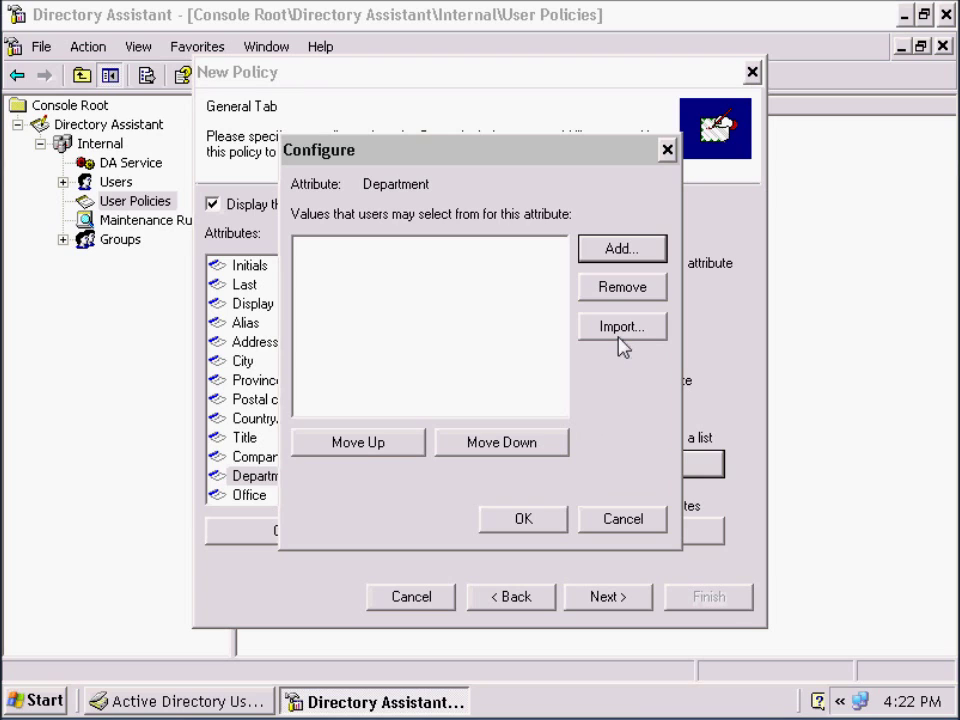
pyautogui.click(618, 251)
pyautogui.write('Sales')
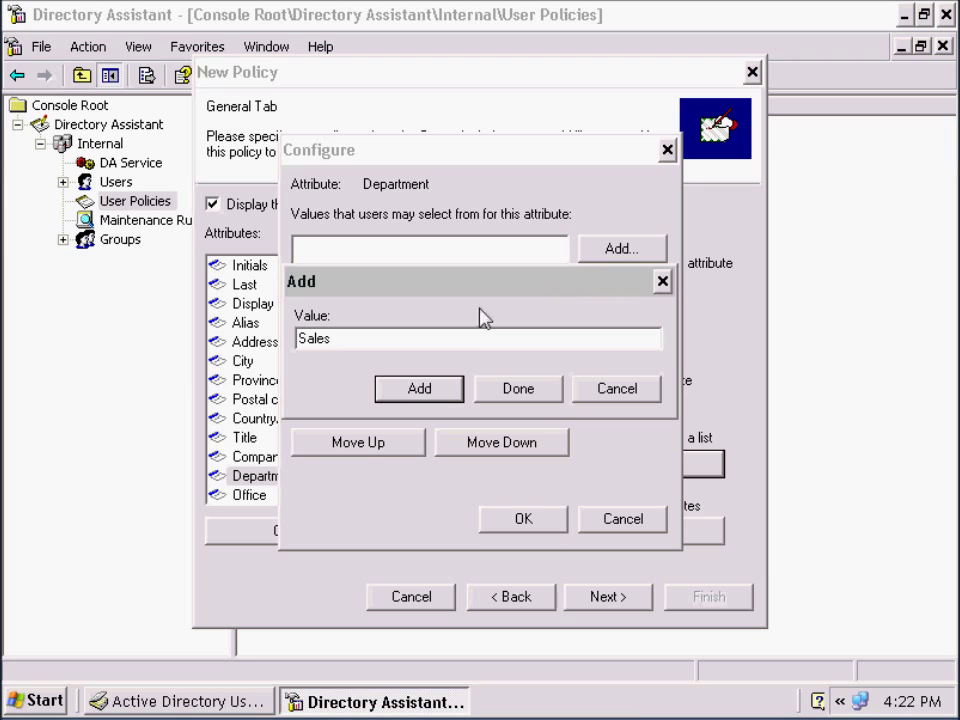
pyautogui.click(420, 388)
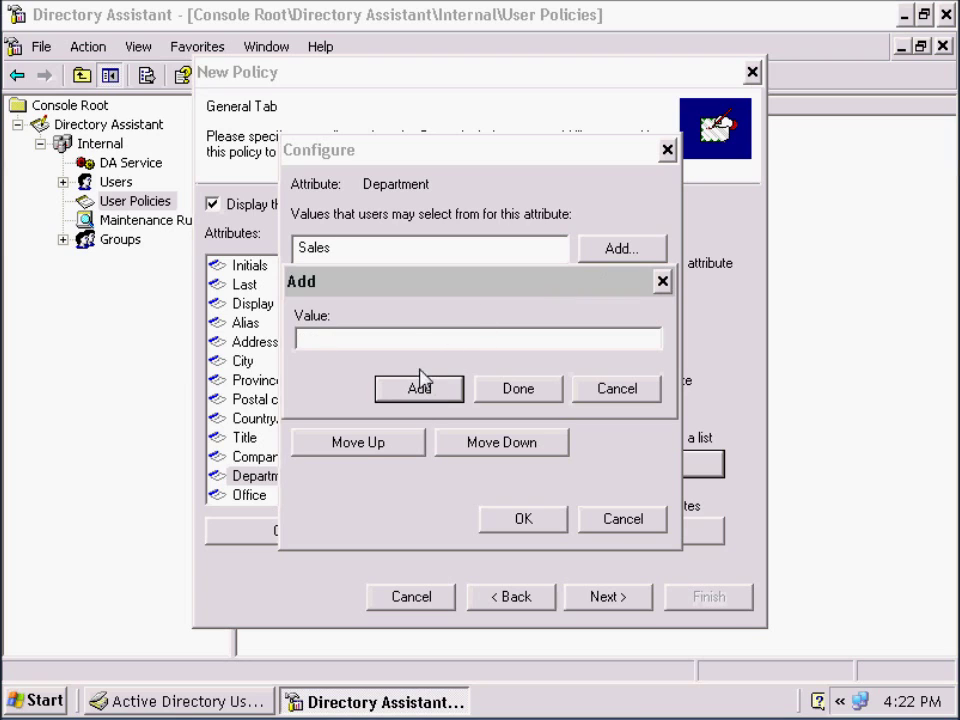
pyautogui.write('Finance')
pyautogui.click(430, 395)
pyautogui.write('Accounting')
pyautogui.click(452, 393)
pyautogui.click(513, 397)
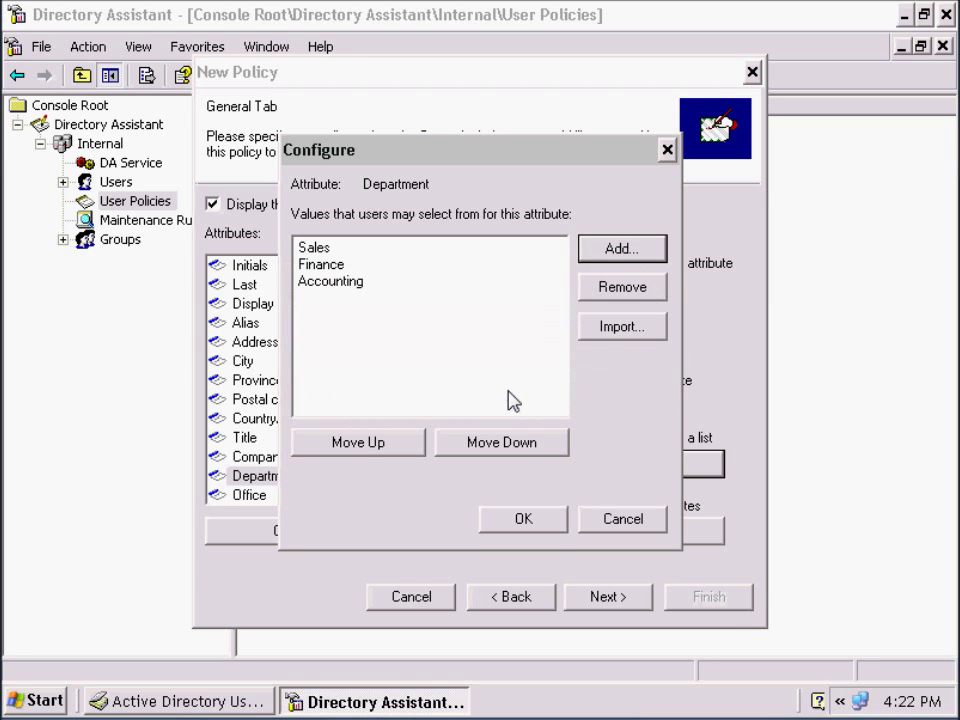
pyautogui.click(523, 518)
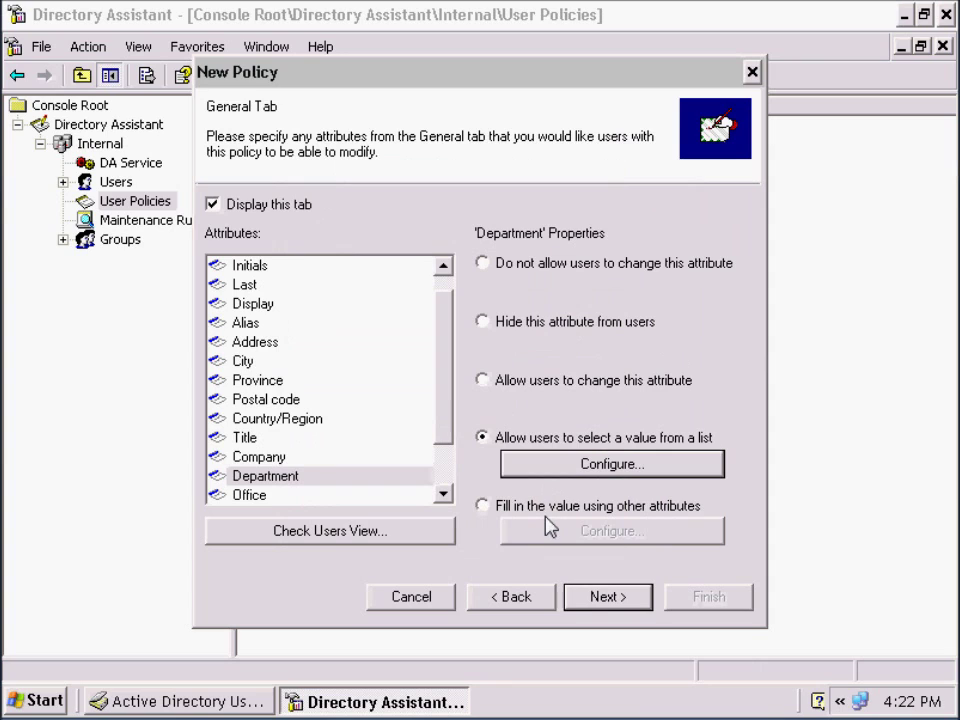
# Allow users to change the Business attribute of Phone/Notes, leaving the Organization and Custom Attributes settings at their defaults.
pyautogui.click(606, 597)
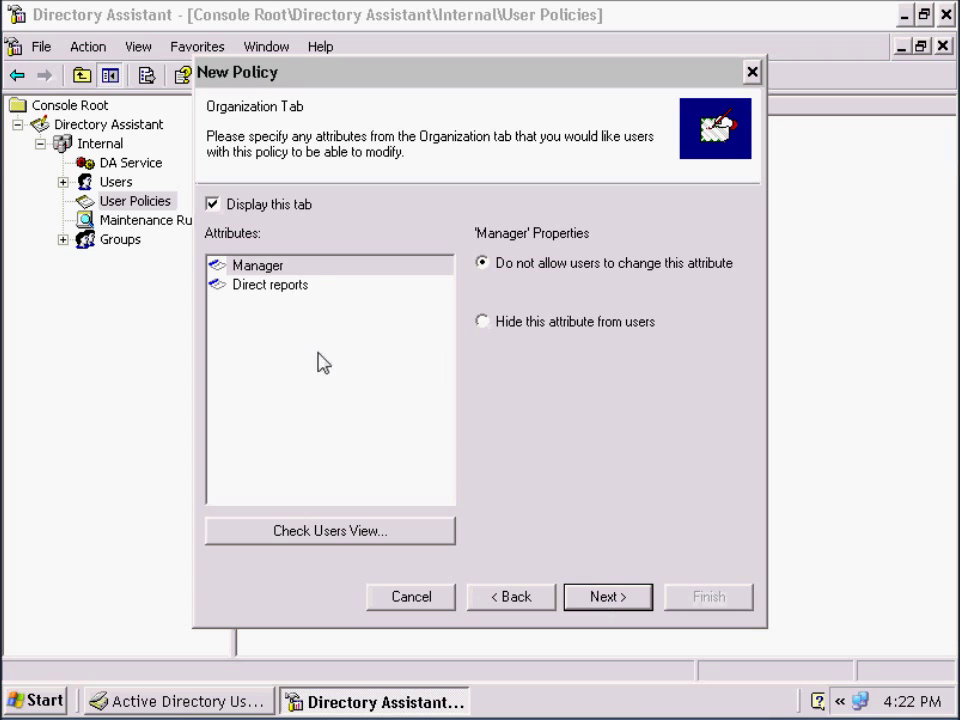
pyautogui.click(318, 290)
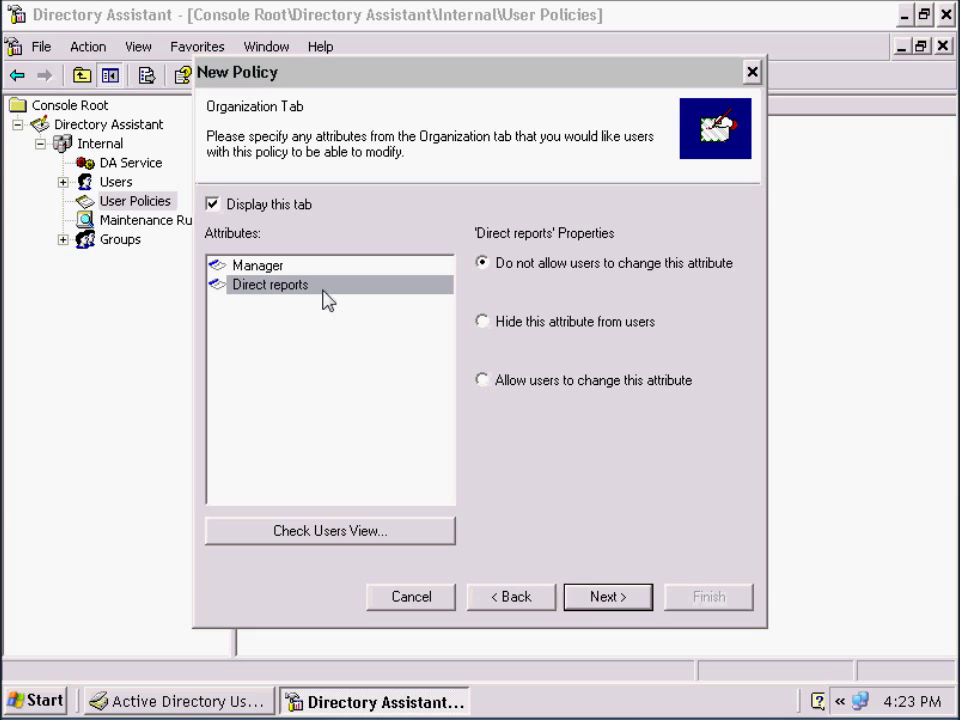
pyautogui.click(622, 600)
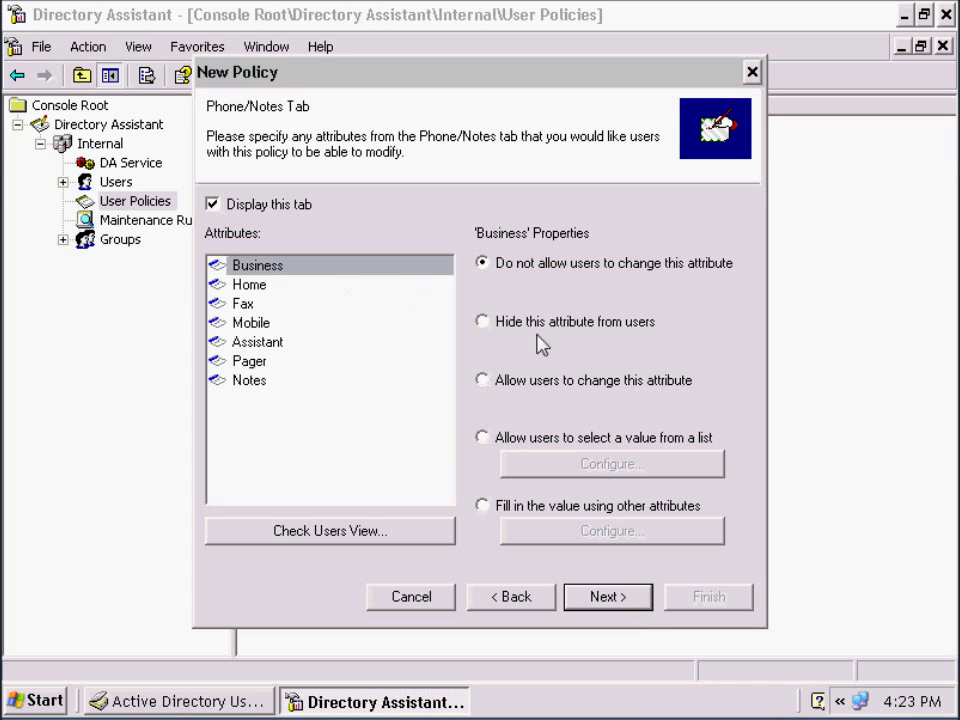
pyautogui.click(588, 390)
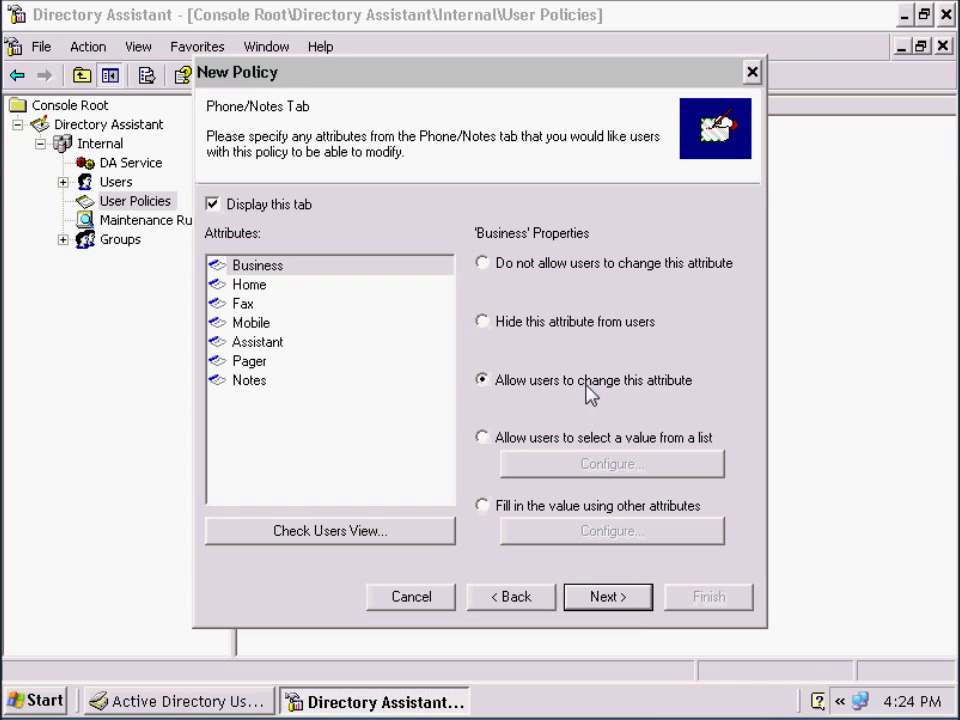
pyautogui.click(590, 605)
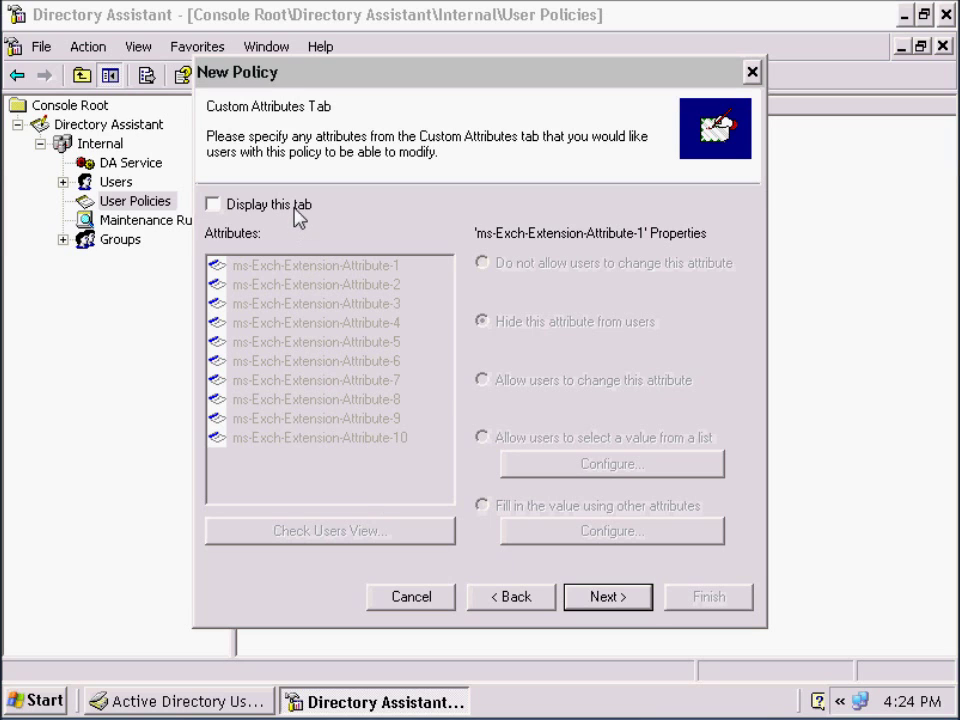
pyautogui.click(639, 606)
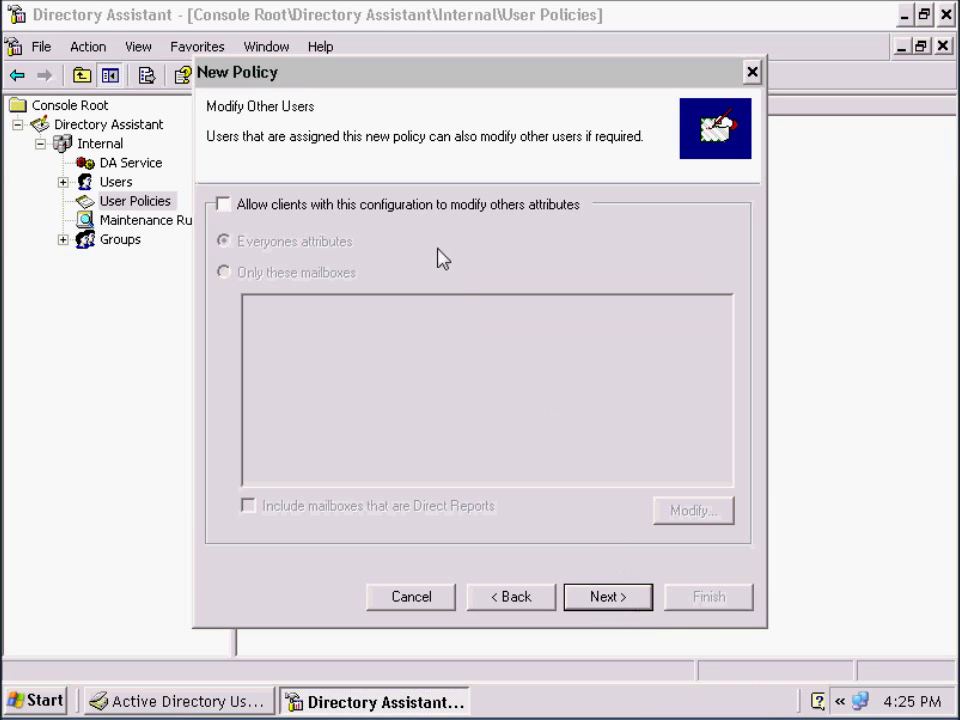
pyautogui.click(410, 206)
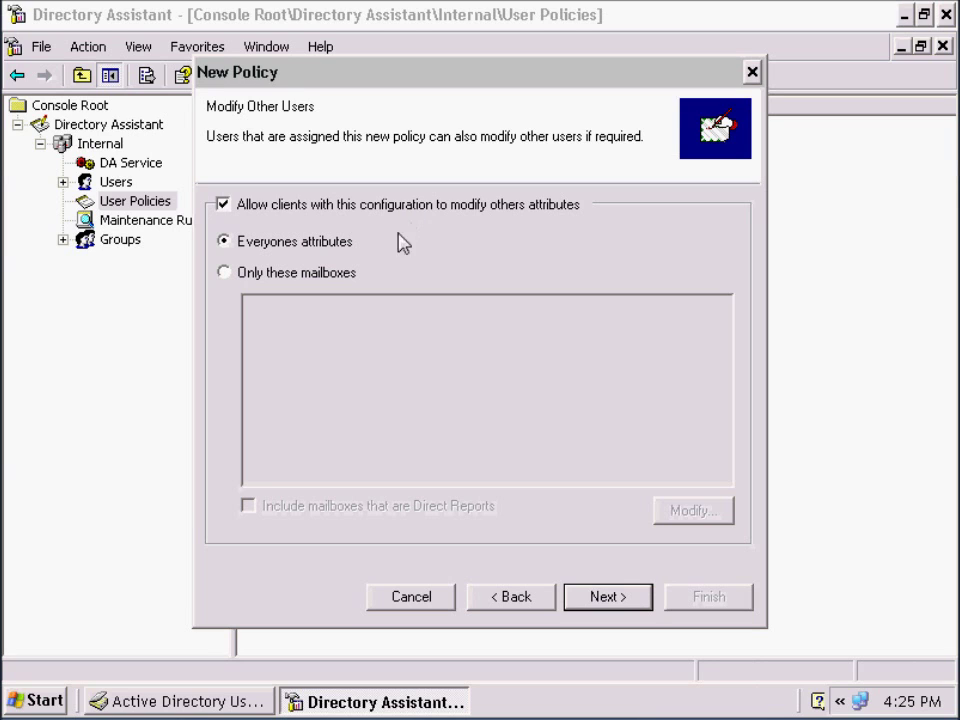
pyautogui.click(355, 279)
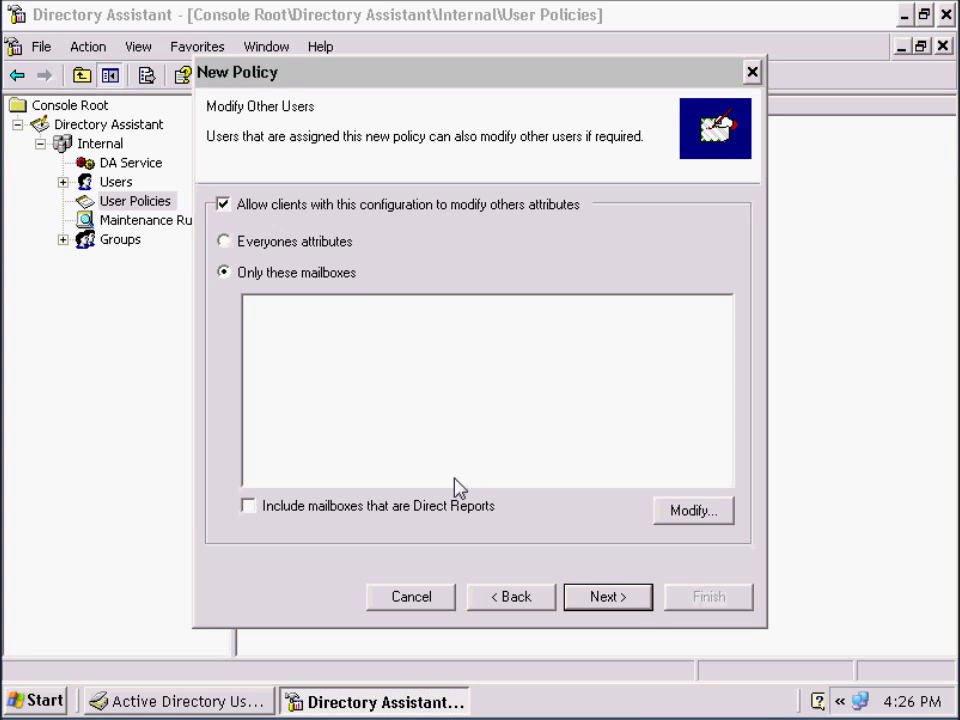
pyautogui.click(358, 204)
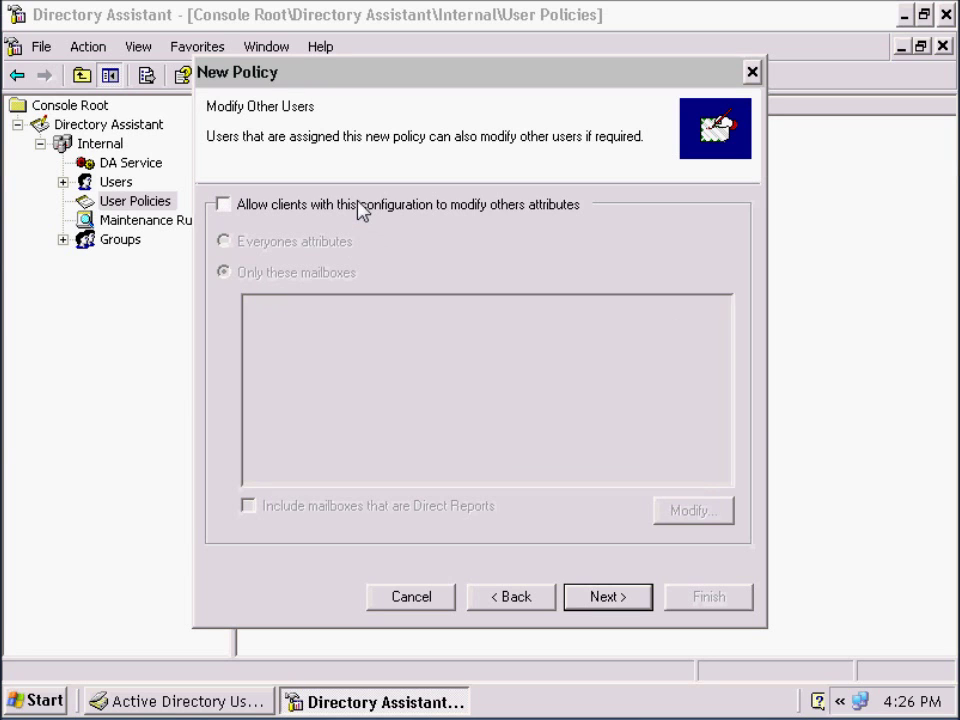
# Set the policy's request authorization to None (Zero Administration) and continue to the policy name page.
pyautogui.click(635, 598)
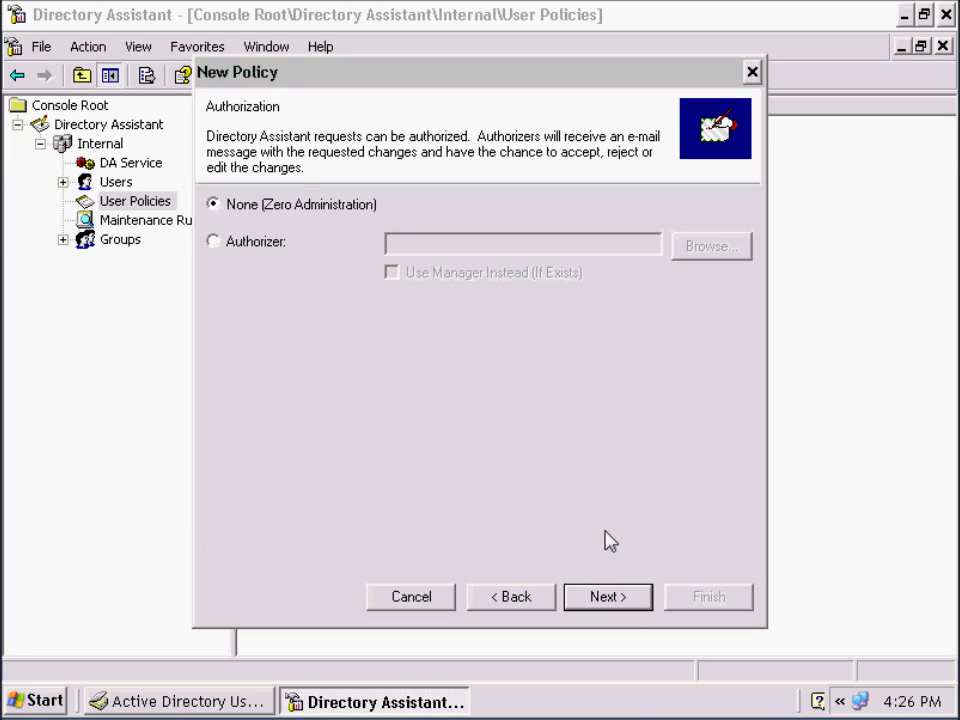
pyautogui.click(216, 246)
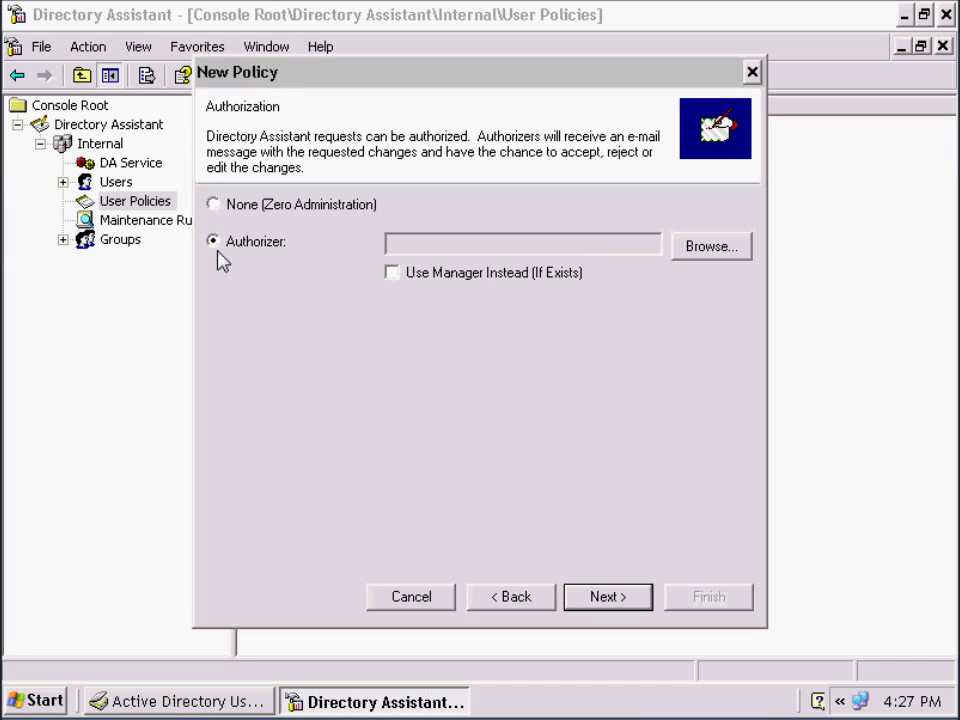
pyautogui.click(216, 207)
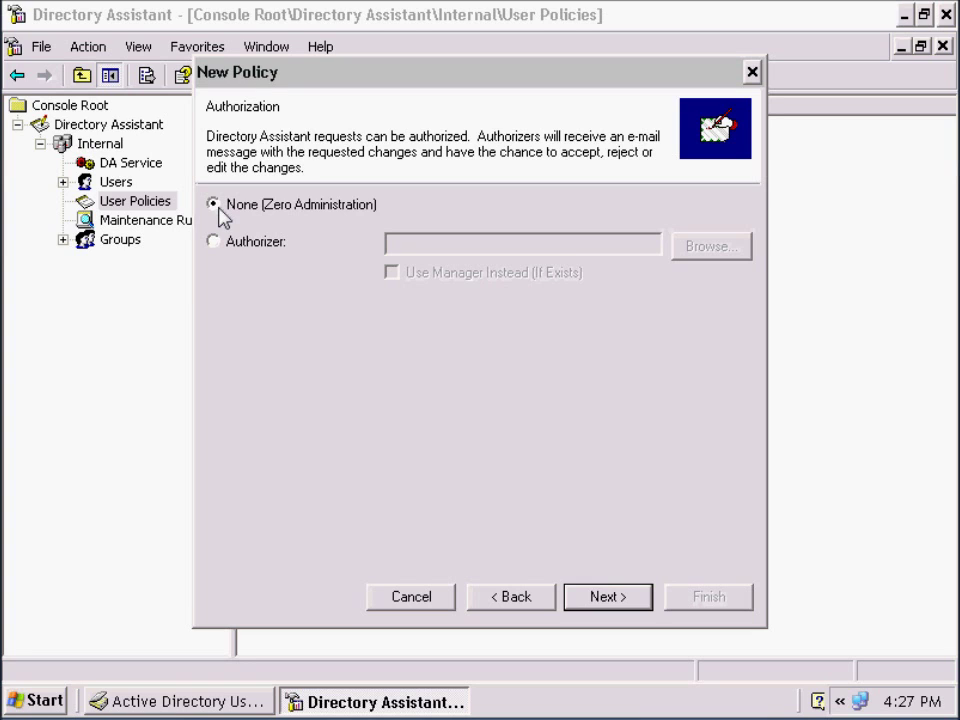
pyautogui.click(603, 598)
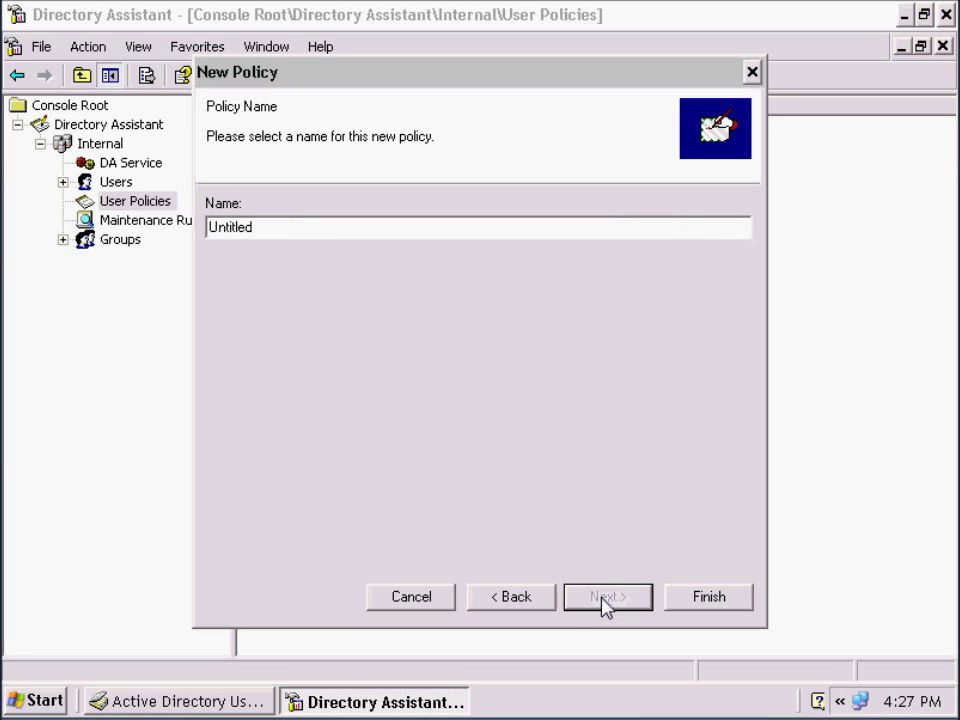
# Name the new policy Test Policy and finish the wizard.
pyautogui.doubleClick(261, 236)
pyautogui.write('Test Policy')
pyautogui.click(735, 598)
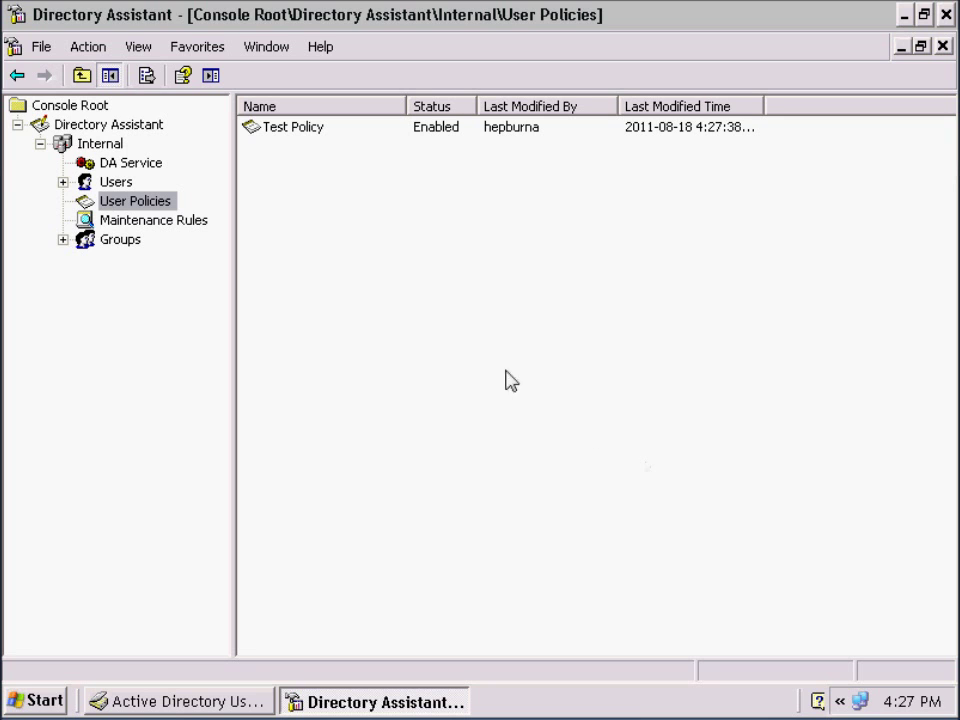
# Assign Test Policy to the individual person's account in the ForTesting folder under Users.
pyautogui.click(63, 182)
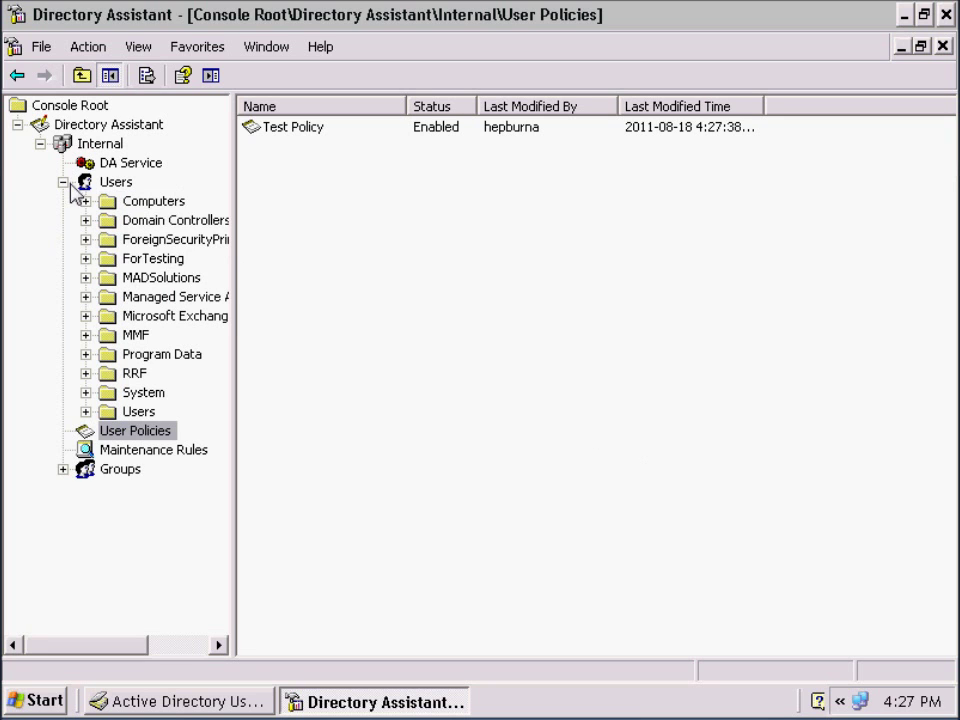
pyautogui.click(137, 259)
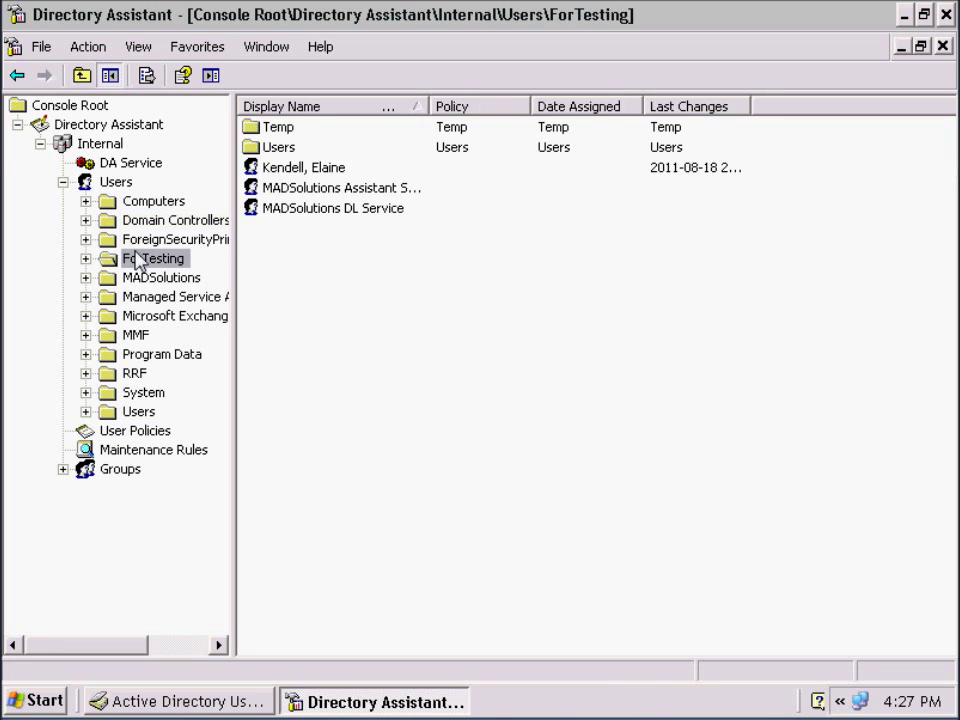
pyautogui.rightClick(291, 170)
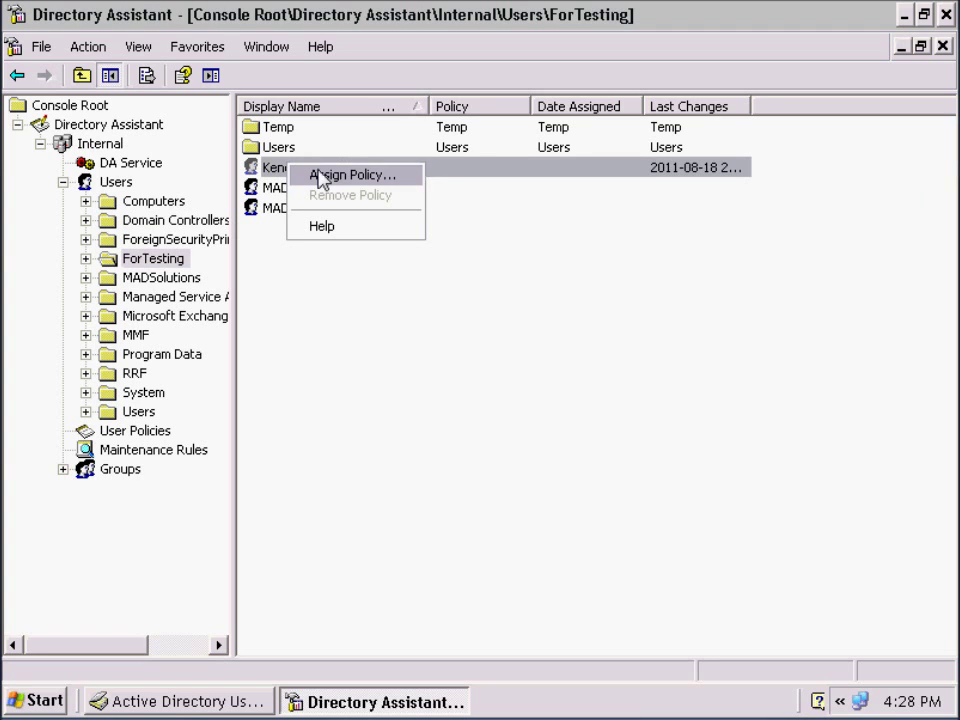
pyautogui.click(322, 177)
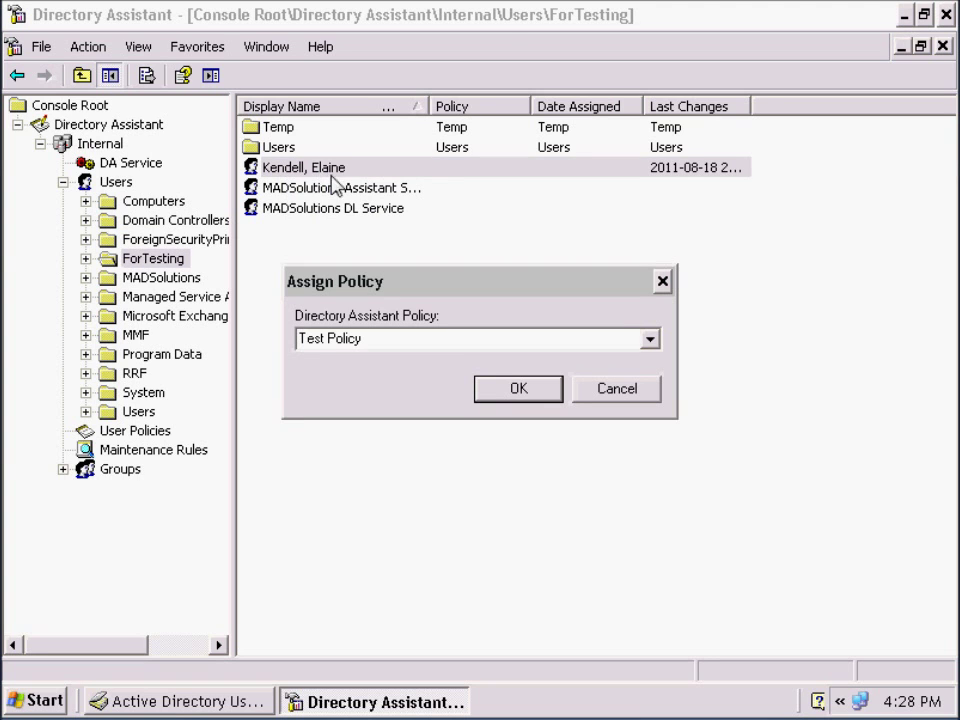
pyautogui.click(520, 396)
pyautogui.click(518, 396)
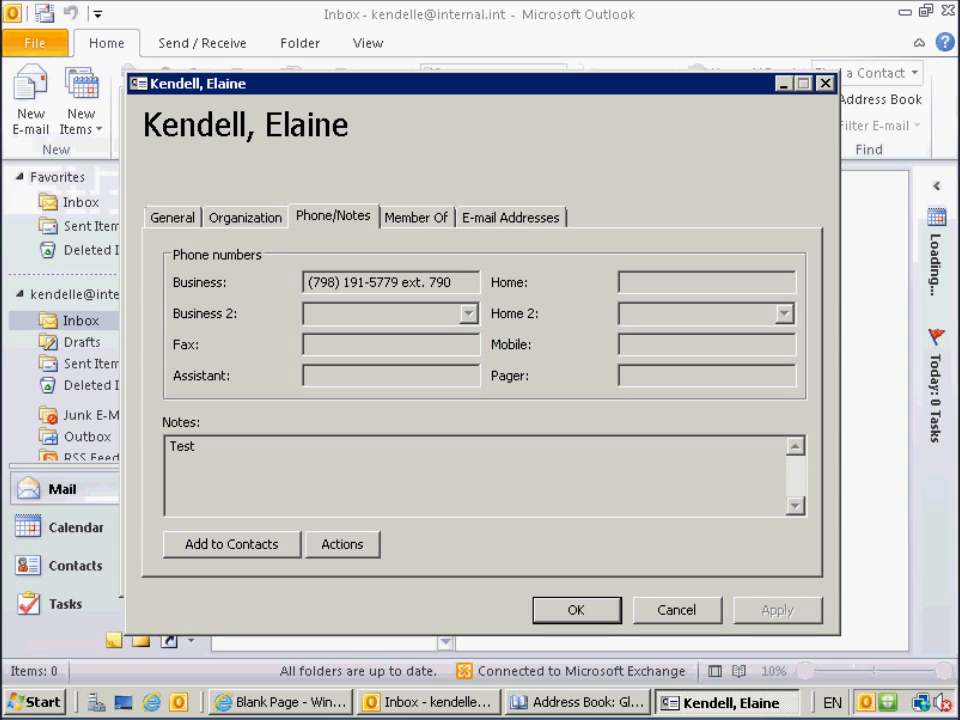
pyautogui.click(292, 703)
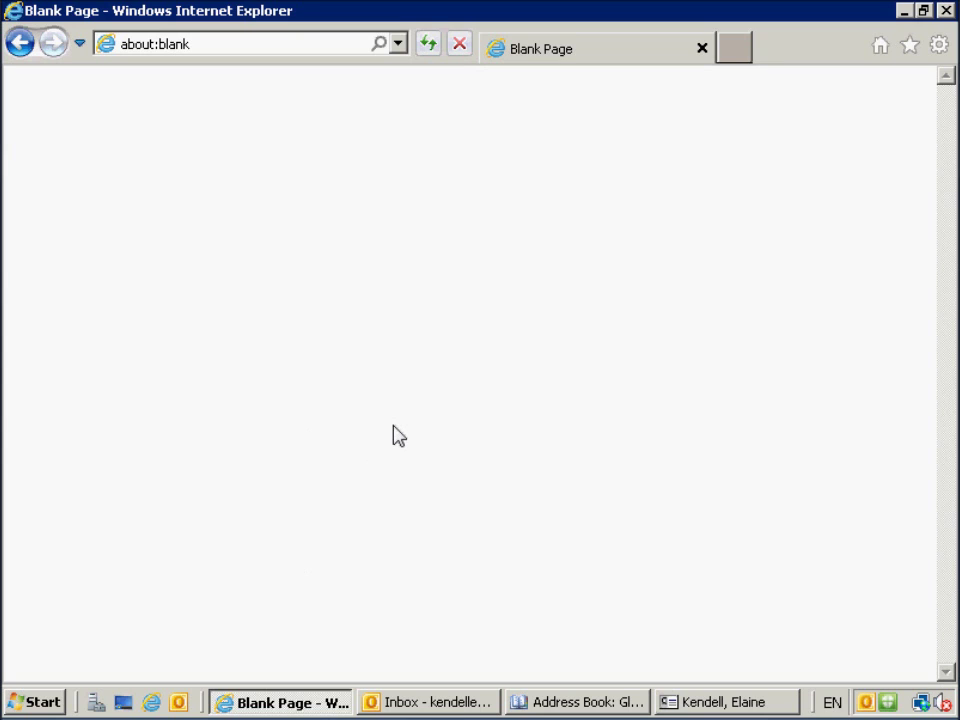
pyautogui.click(234, 50)
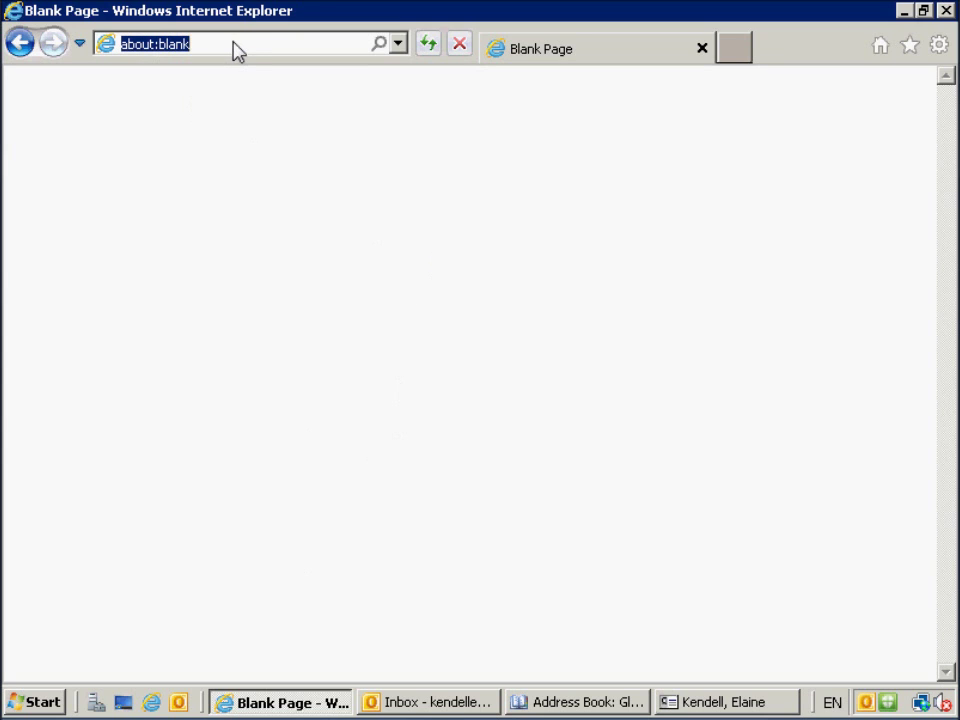
pyautogui.write('ht')
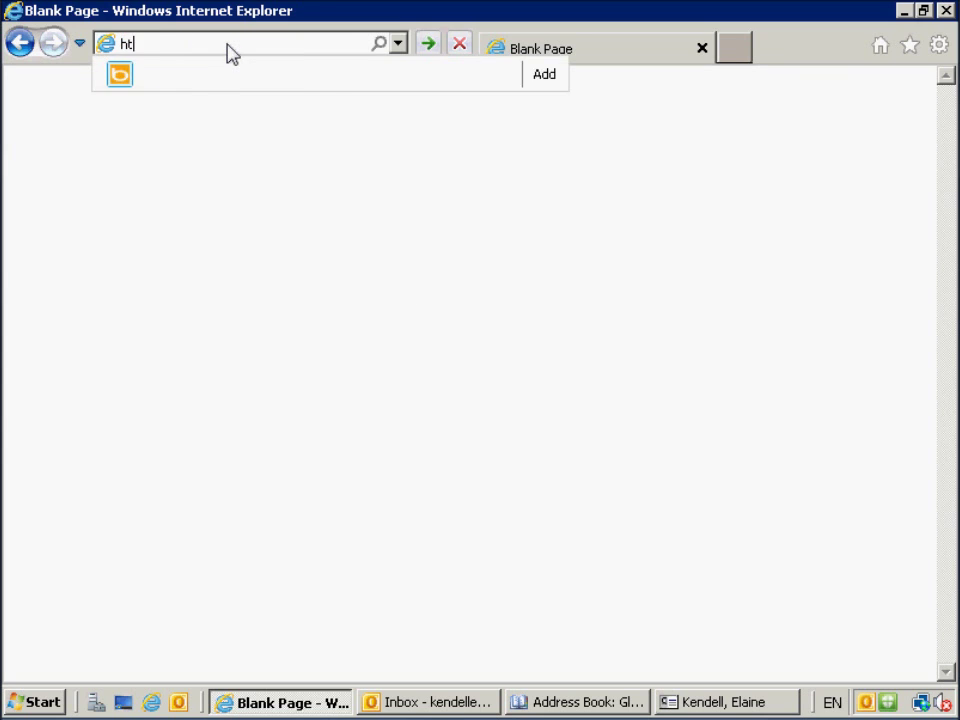
pyautogui.write('tp://phoenix/da/dam')
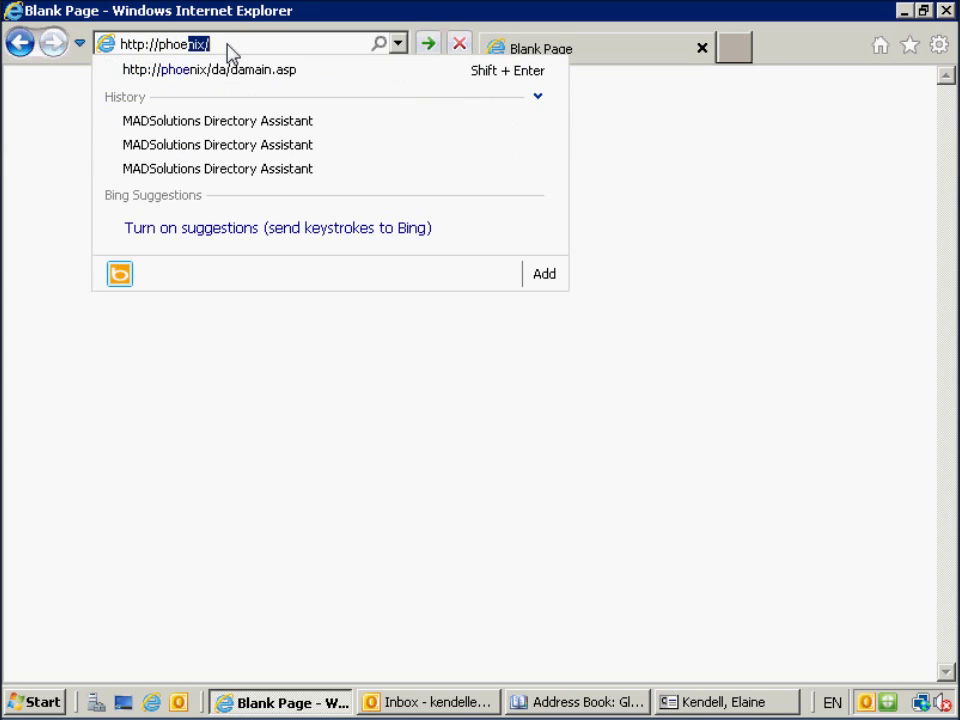
pyautogui.write('ain.asp')
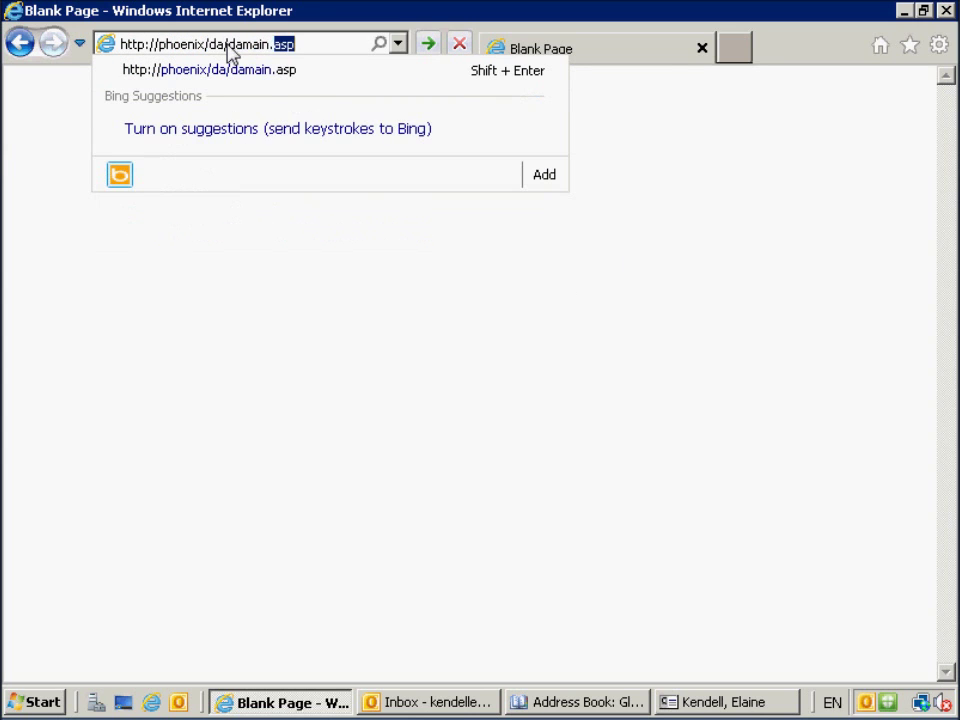
pyautogui.press('Return')
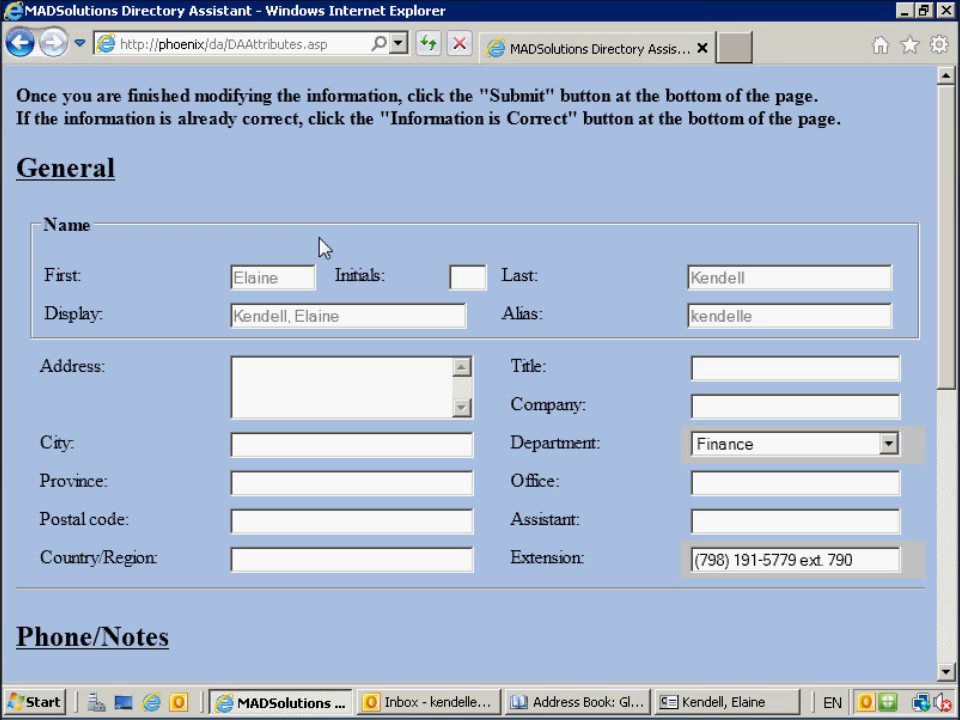
# Set the Department to Sales, replace the last digit of the Business phone extension with 3, and submit both changes.
pyautogui.click(887, 446)
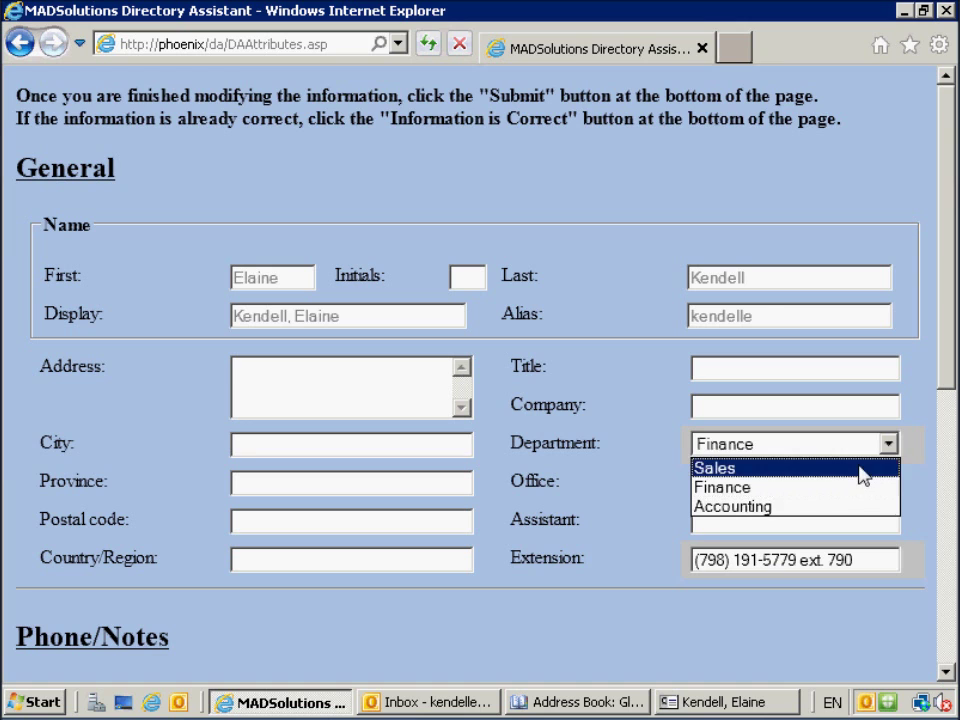
pyautogui.click(858, 467)
pyautogui.scroll(-4, 860, 472)
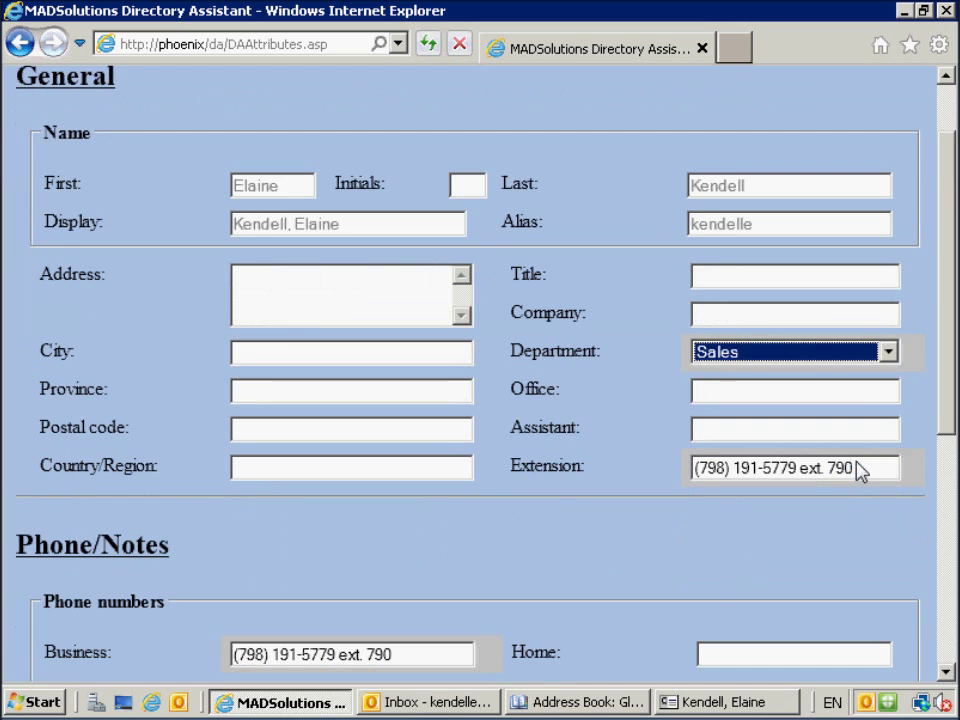
pyautogui.scroll(-2, 860, 468)
pyautogui.scroll(-2, 858, 465)
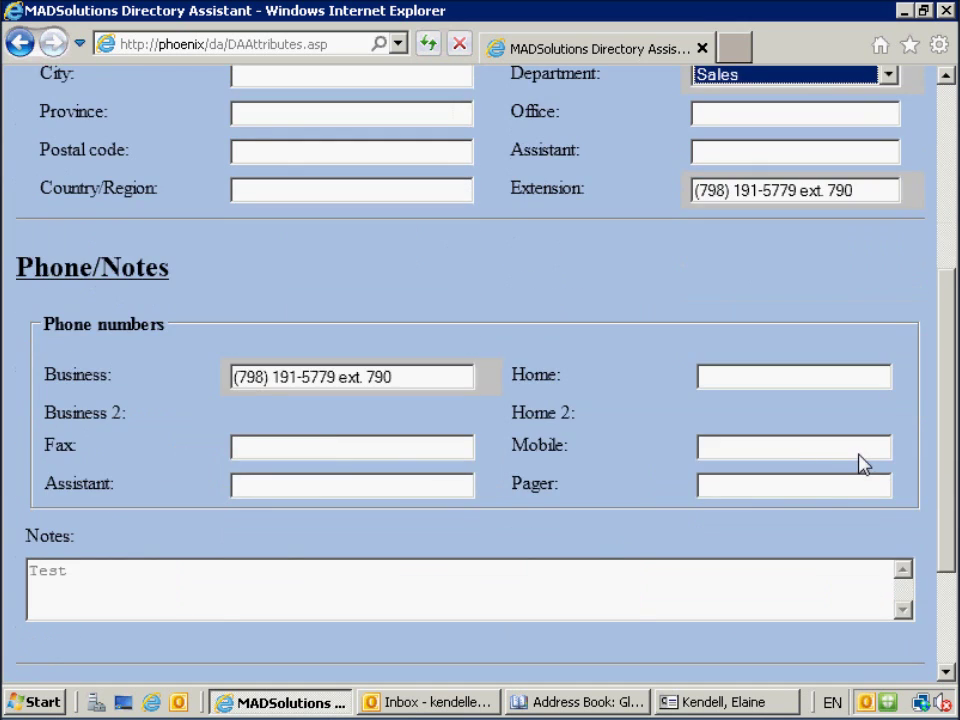
pyautogui.click(414, 382)
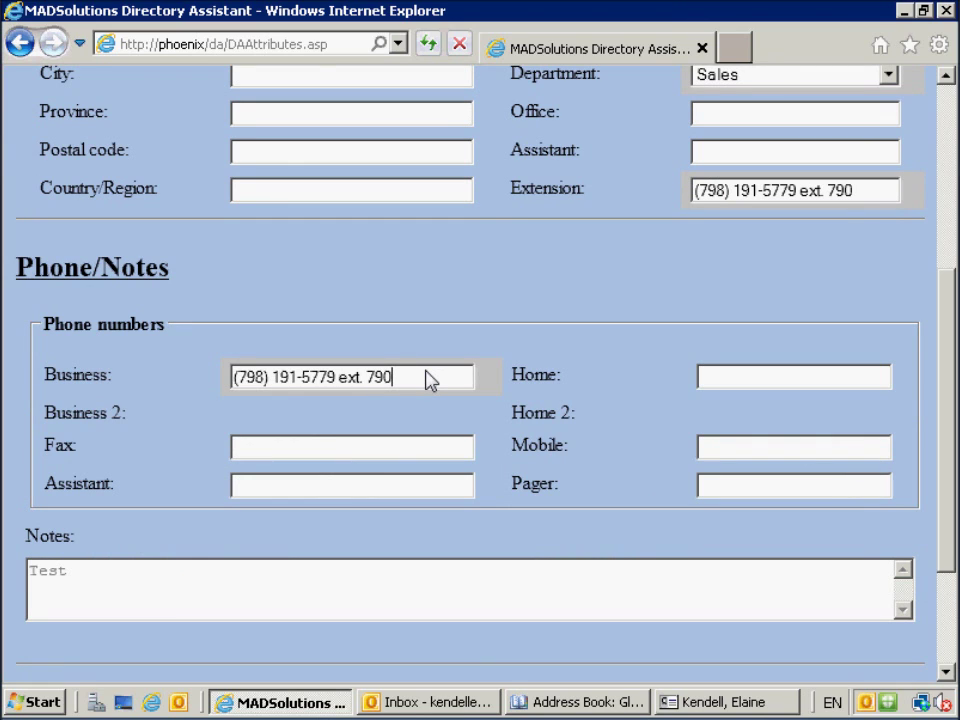
pyautogui.press('BackSpace')
pyautogui.write('3')
pyautogui.scroll(-3, 425, 380)
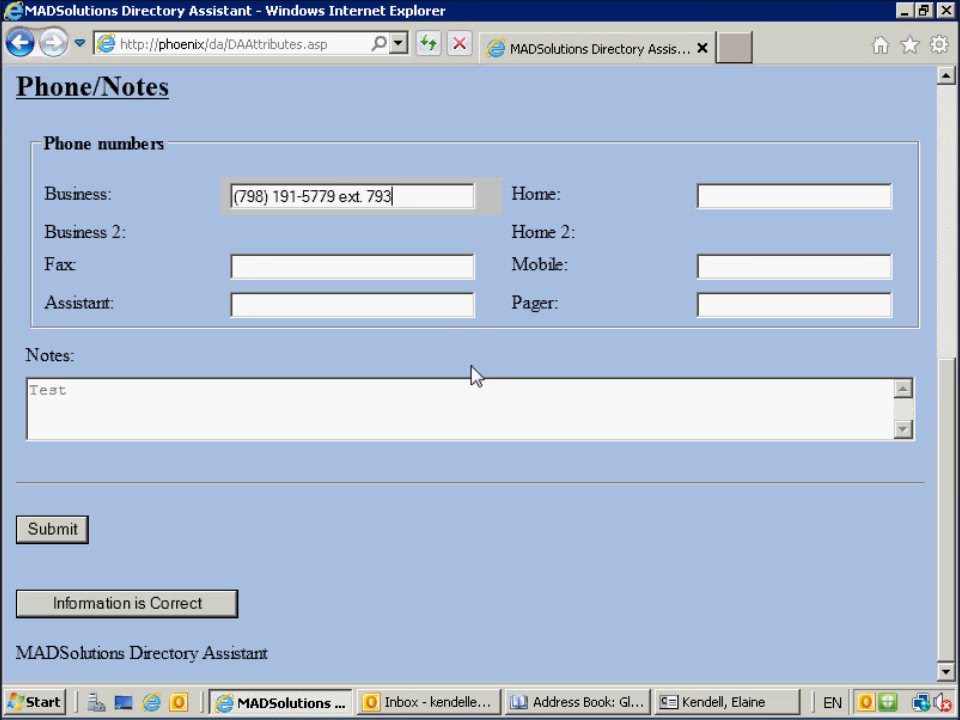
pyautogui.click(78, 532)
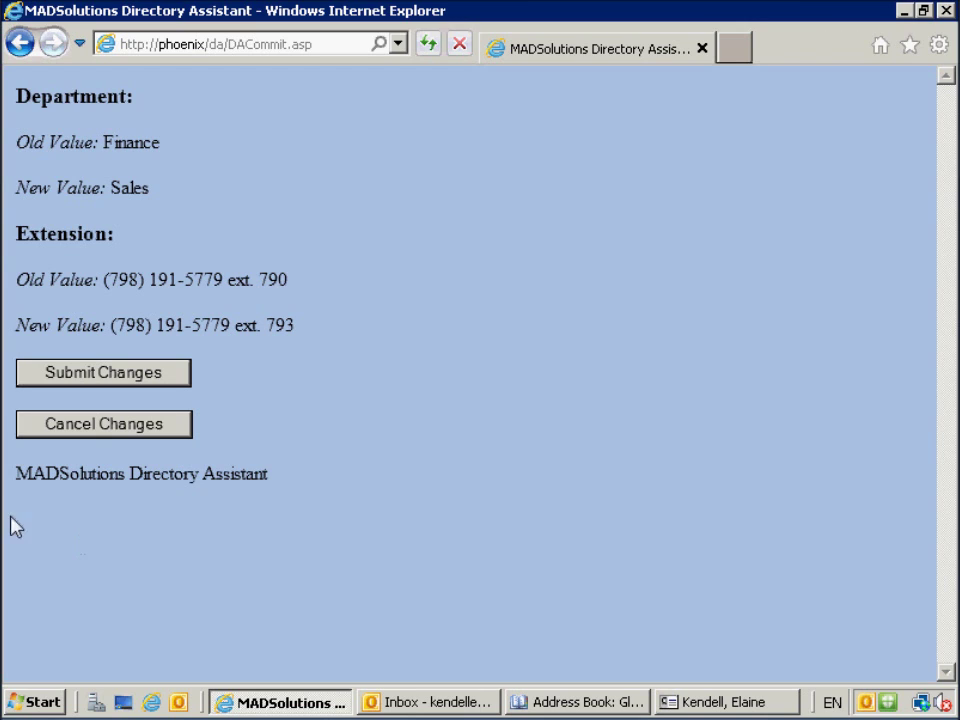
pyautogui.click(171, 371)
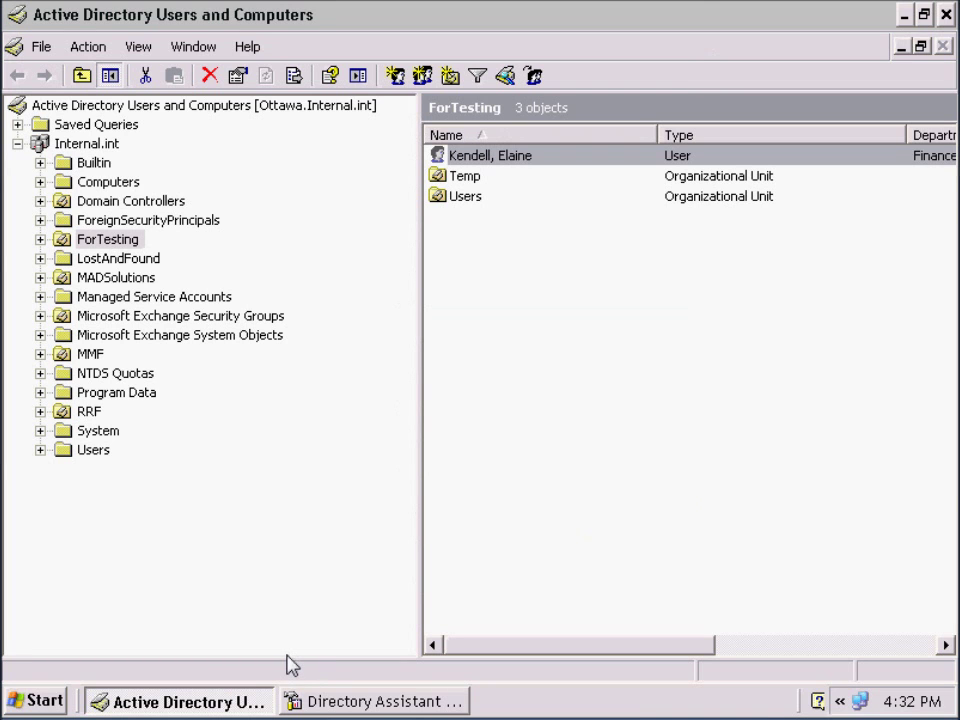
# In Active Directory Users and Computers, open the test user's properties in ForTesting and check the telephone number and department.
pyautogui.doubleClick(502, 168)
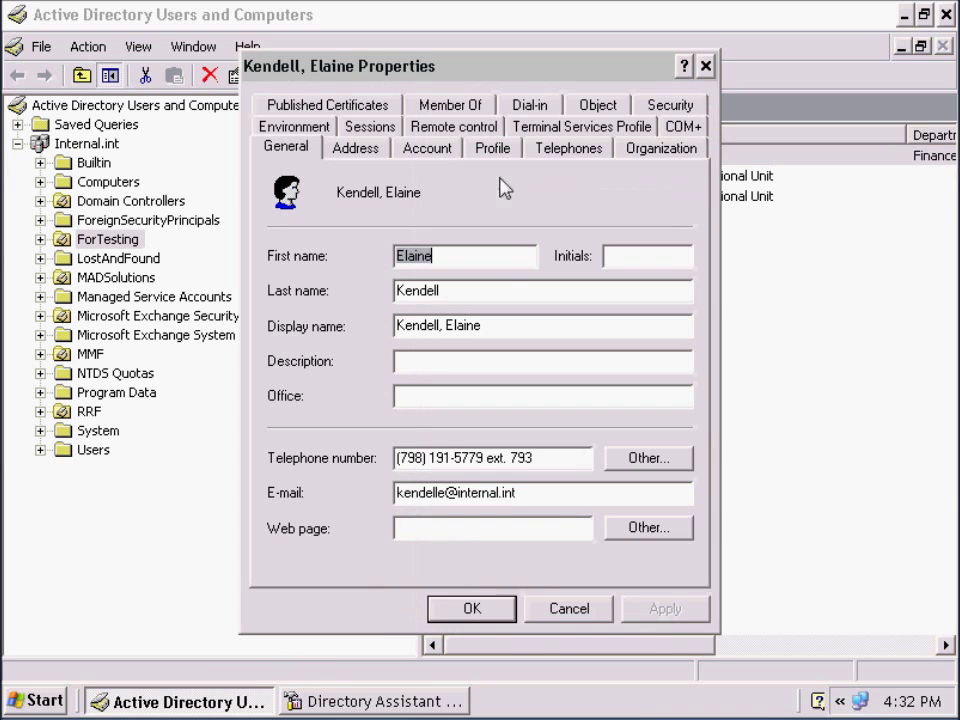
pyautogui.click(688, 150)
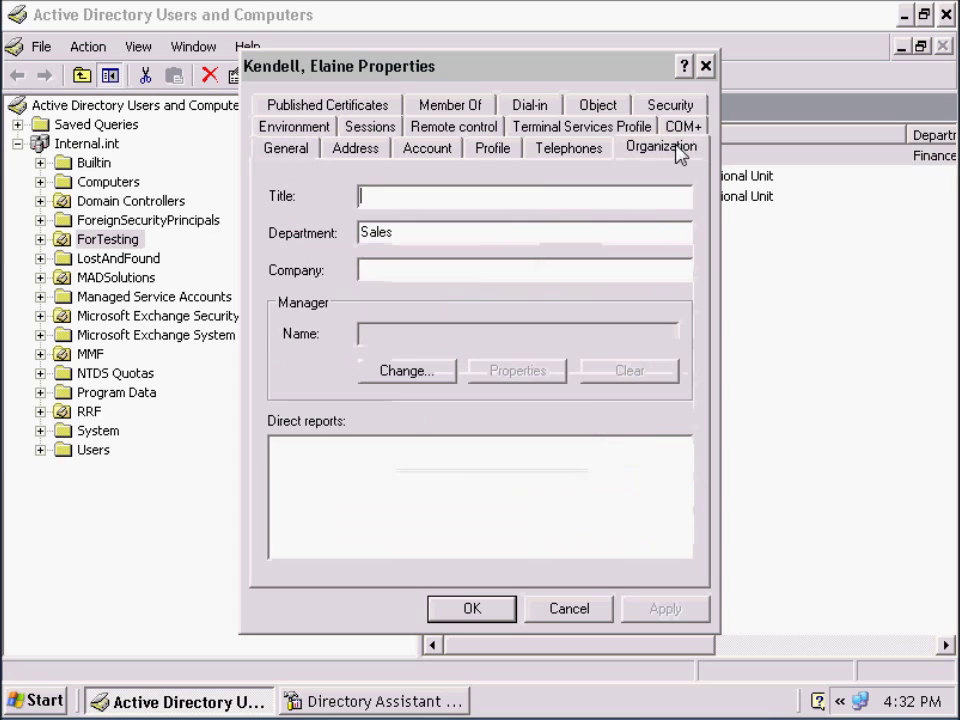